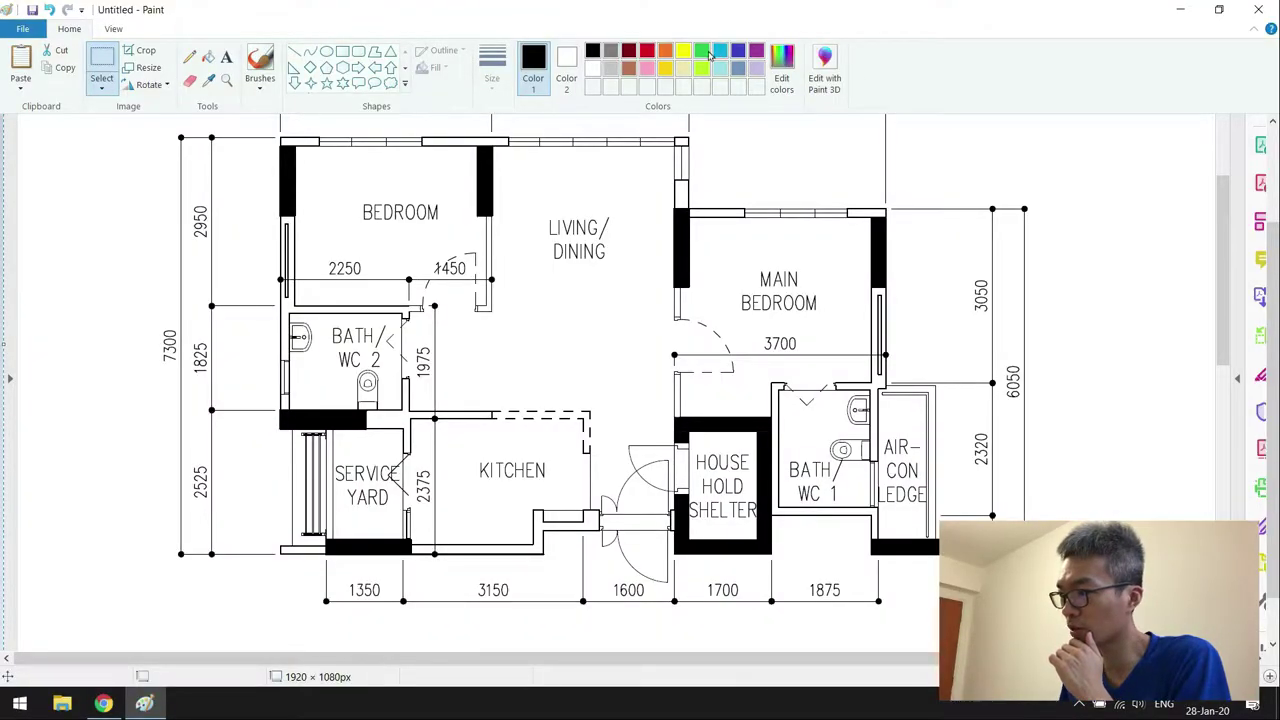
Choose a freehand brush and a stroke thickness for marking the bedrooms in green
click(262, 89)
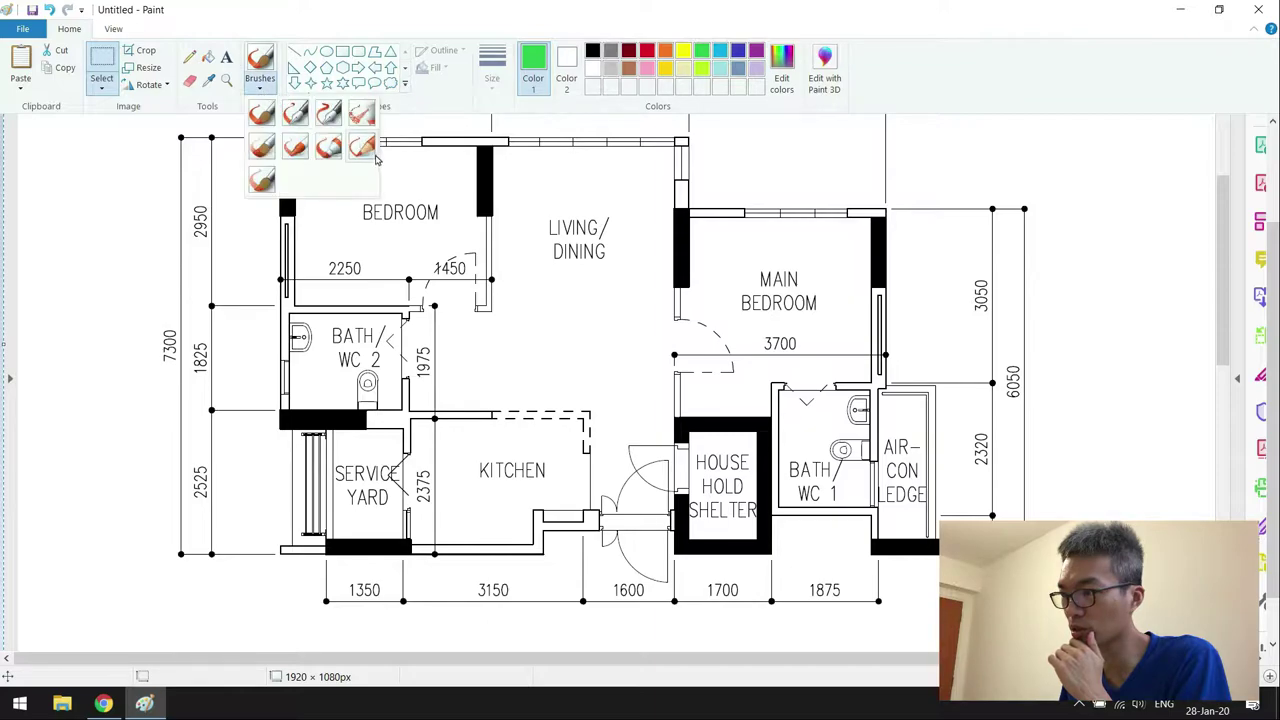
click(338, 155)
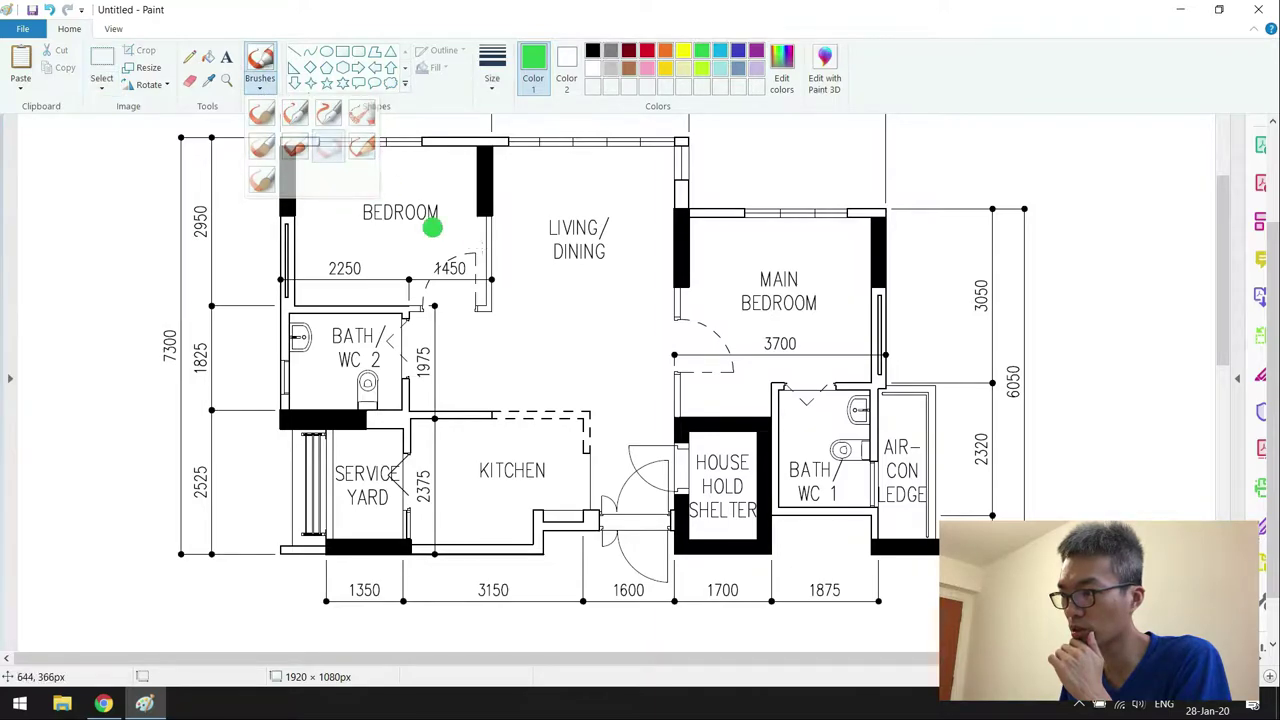
click(493, 88)
click(540, 117)
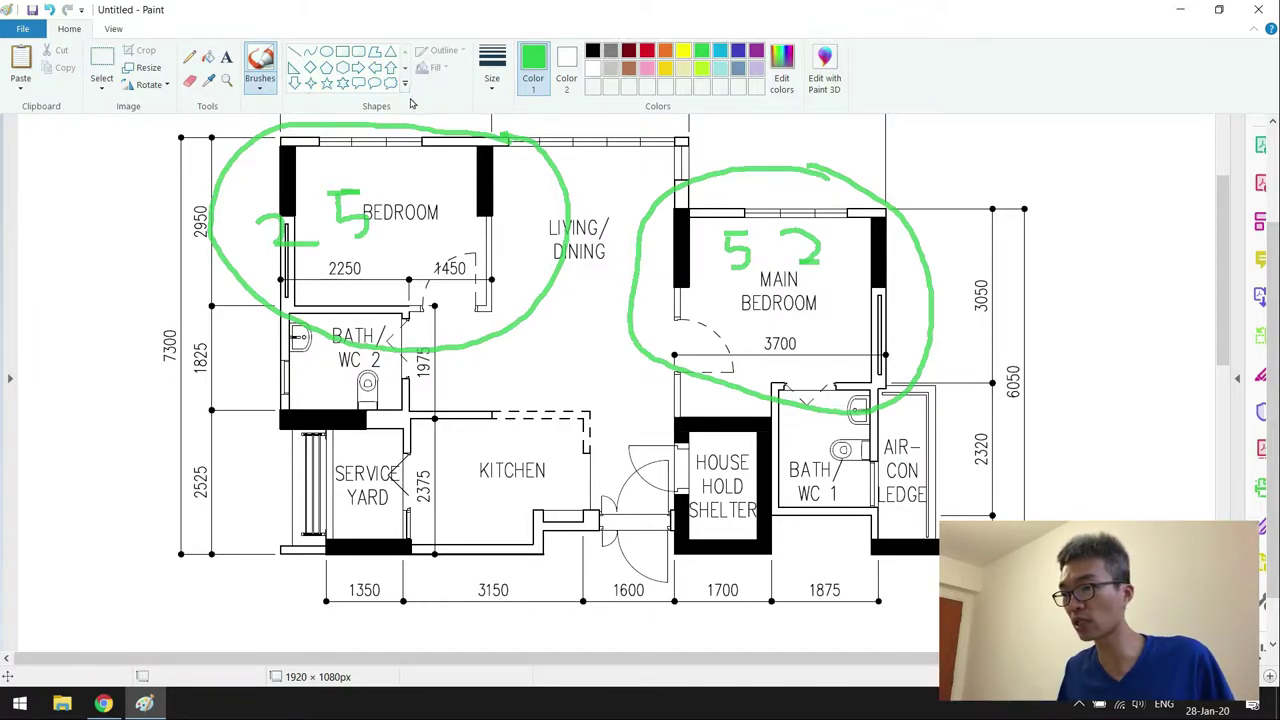
Undo all the green ellipses and numbers drawn over the bedrooms
click(49, 10)
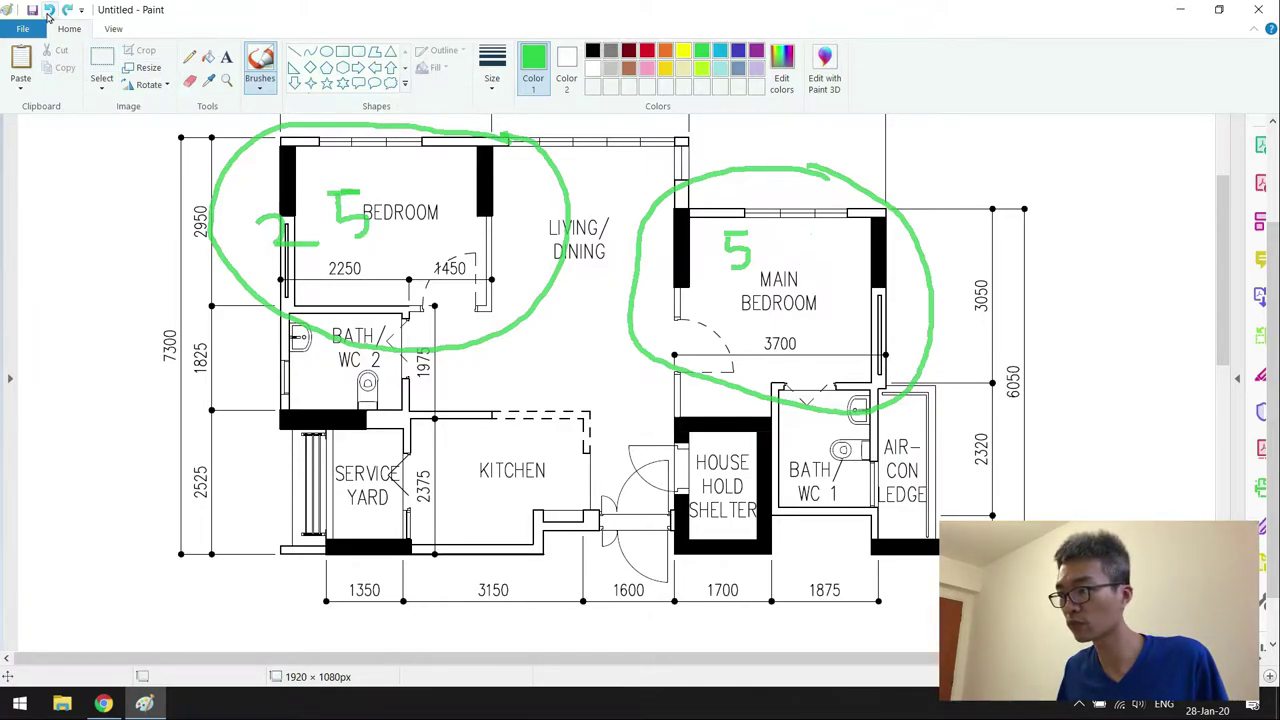
click(49, 10)
click(49, 10)
click(49, 10)
click(49, 10)
click(49, 10)
click(49, 10)
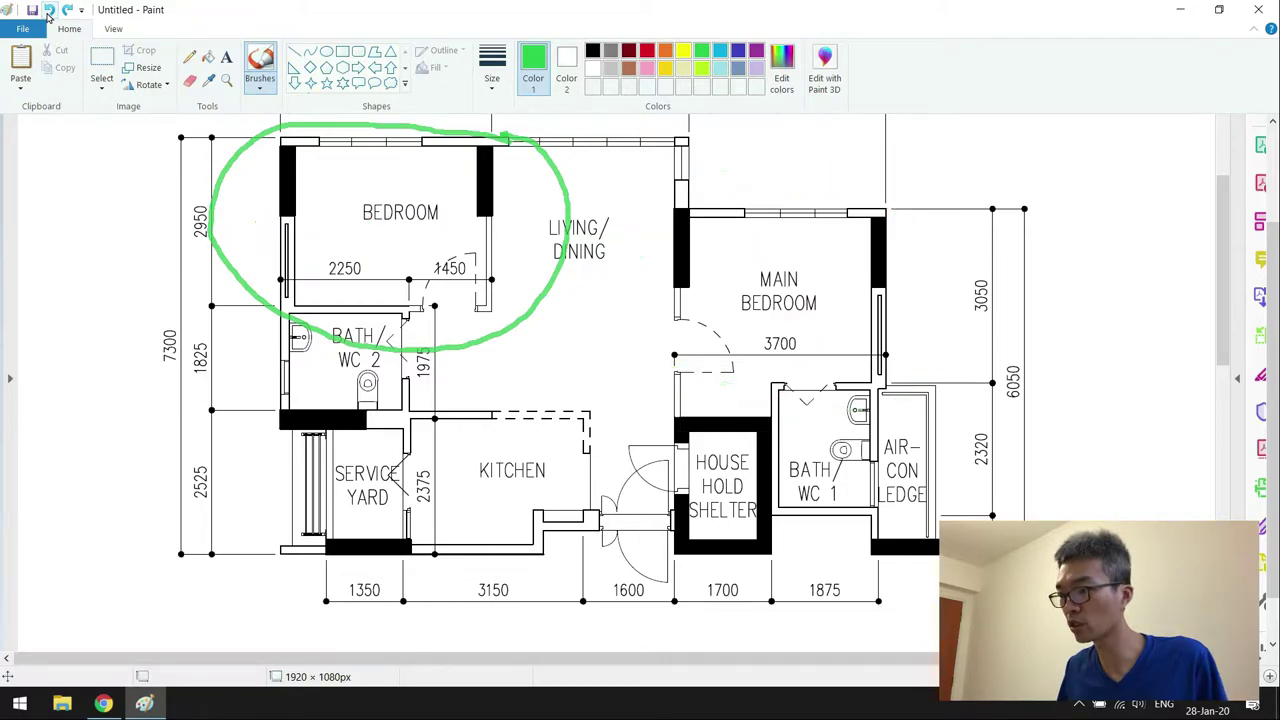
click(49, 10)
Switch to the thin Natural pencil brush with red as the drawing colour
click(491, 80)
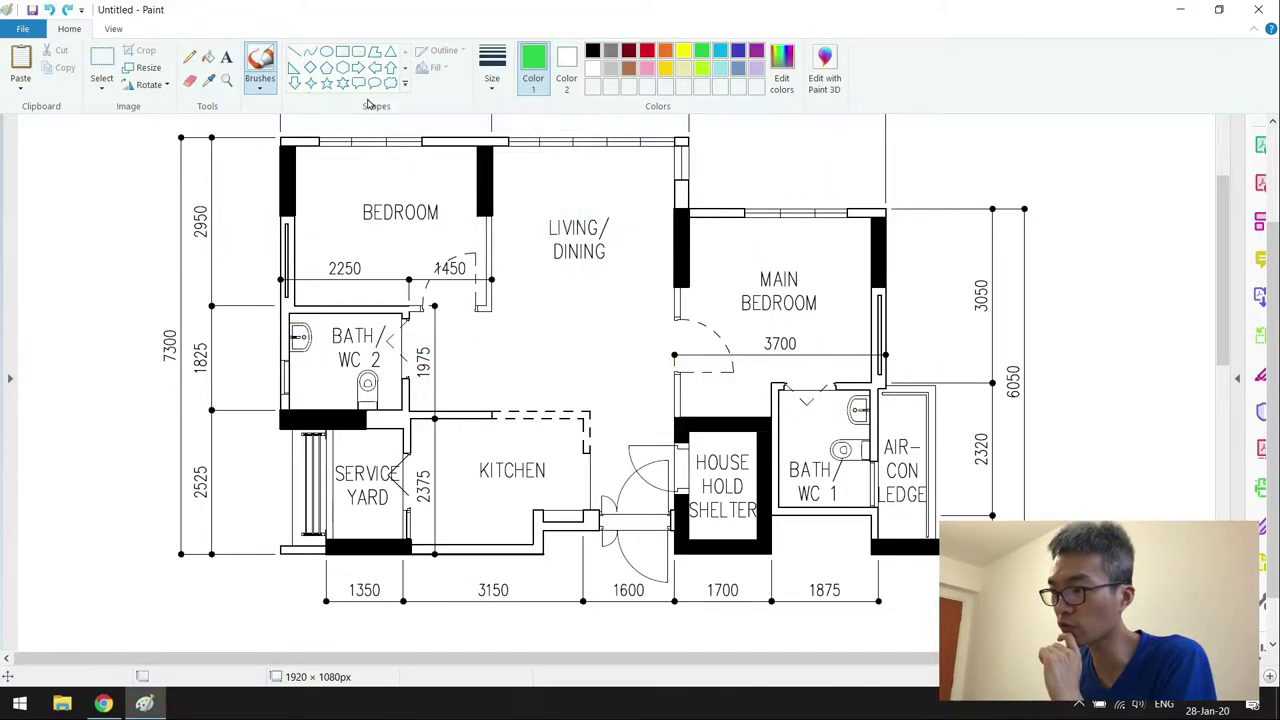
click(264, 90)
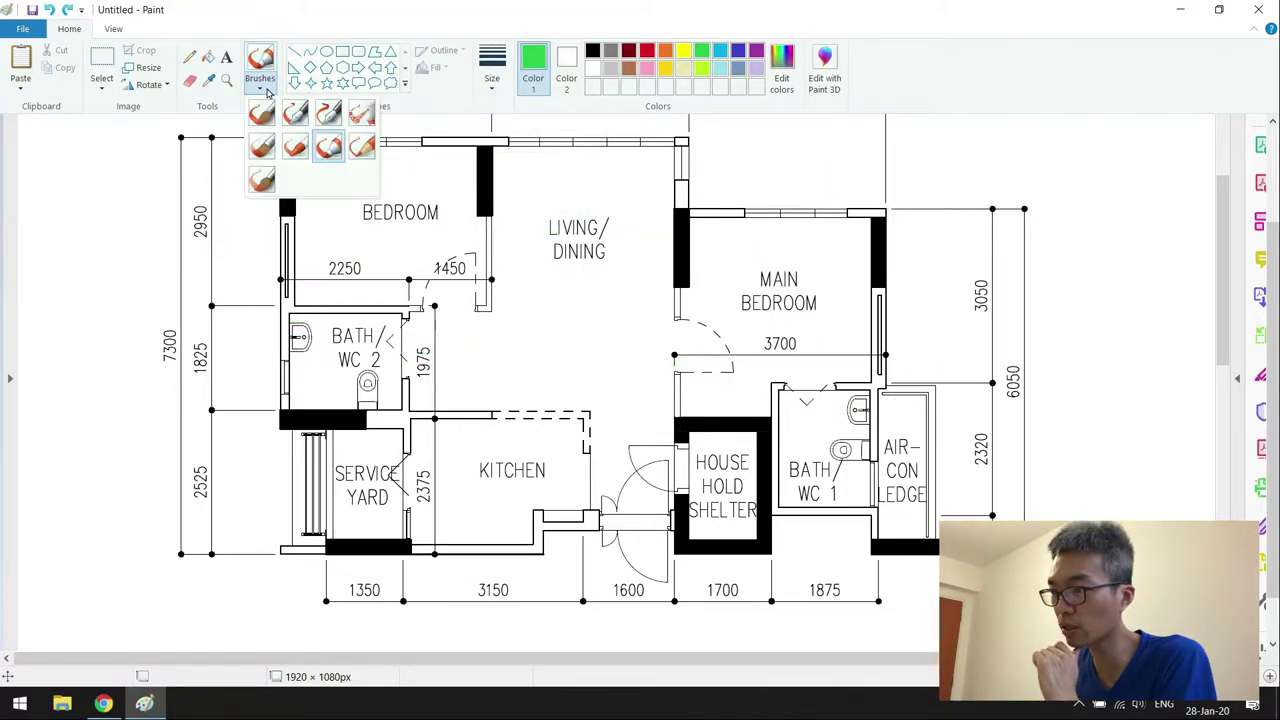
click(361, 147)
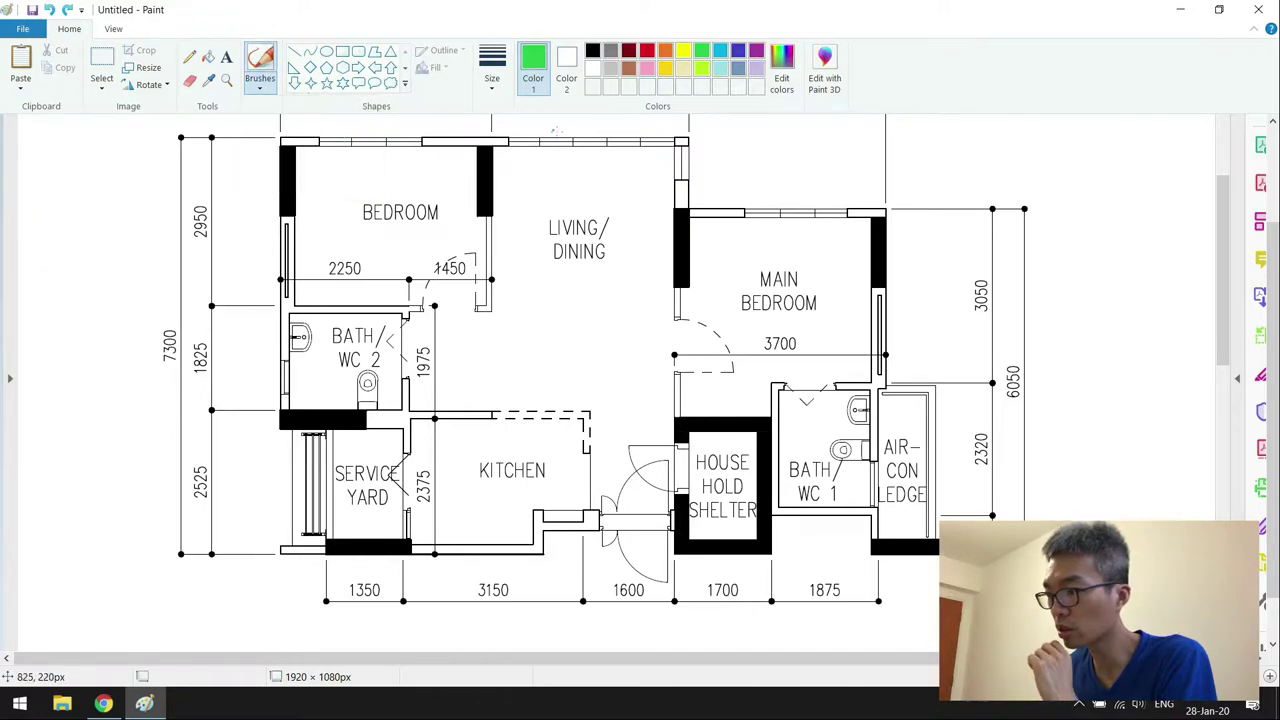
click(647, 51)
Draw a red grid of two horizontal and two vertical lines over the Bedroom
drag(296, 191, 476, 191)
drag(296, 254, 489, 258)
drag(356, 141, 359, 300)
key(ctrl+z)
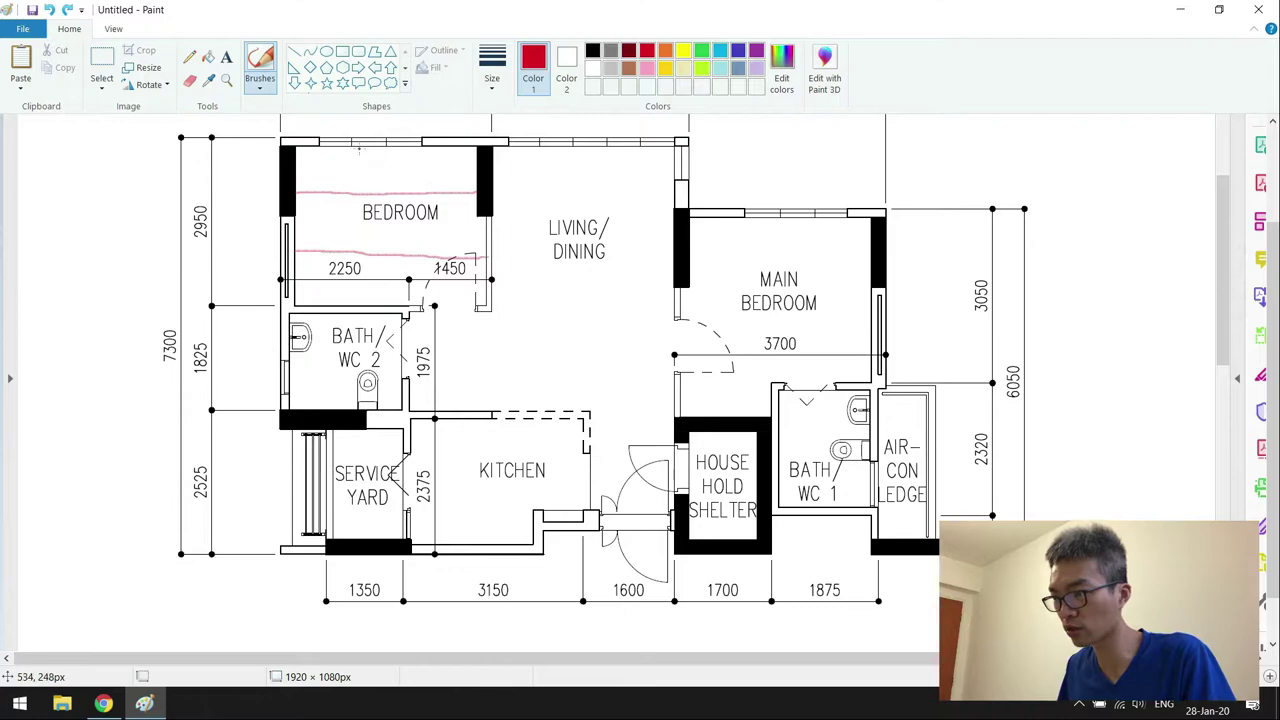
drag(359, 147, 364, 299)
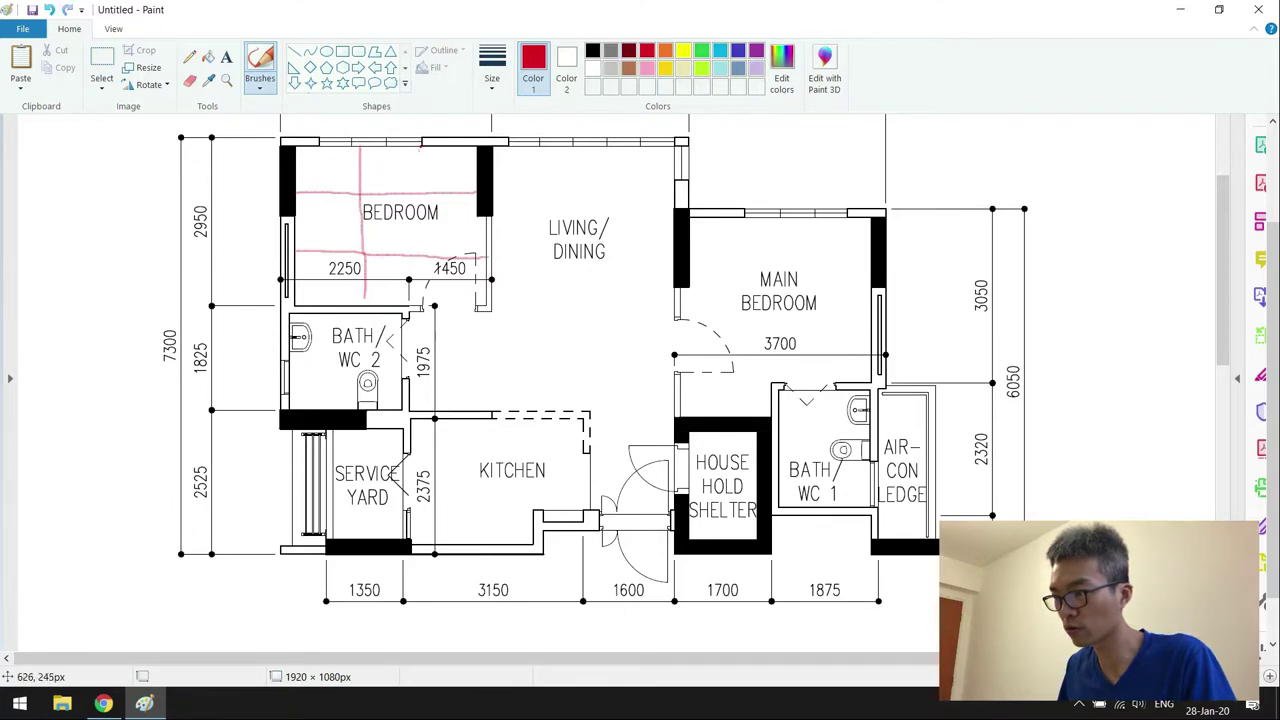
drag(418, 147, 413, 301)
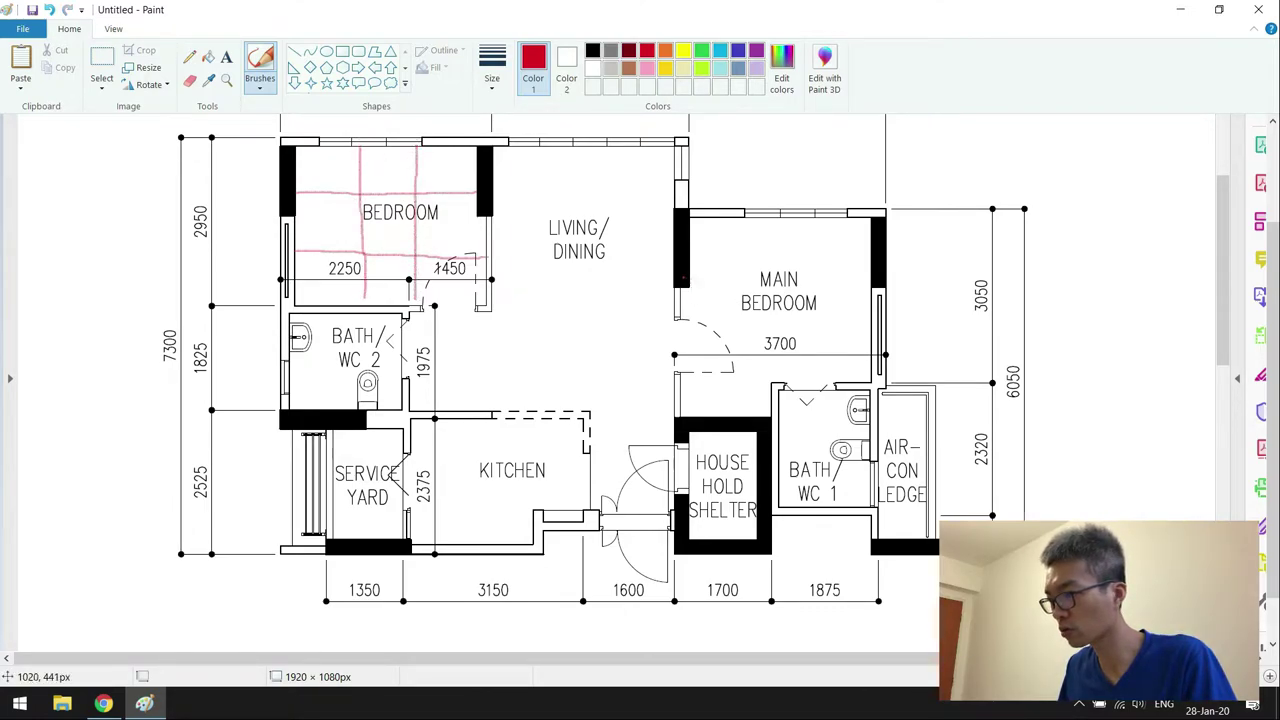
Draw a red grid over the Main Bedroom, close its bottom edge, and scribble a zigzag
drag(690, 273, 870, 271)
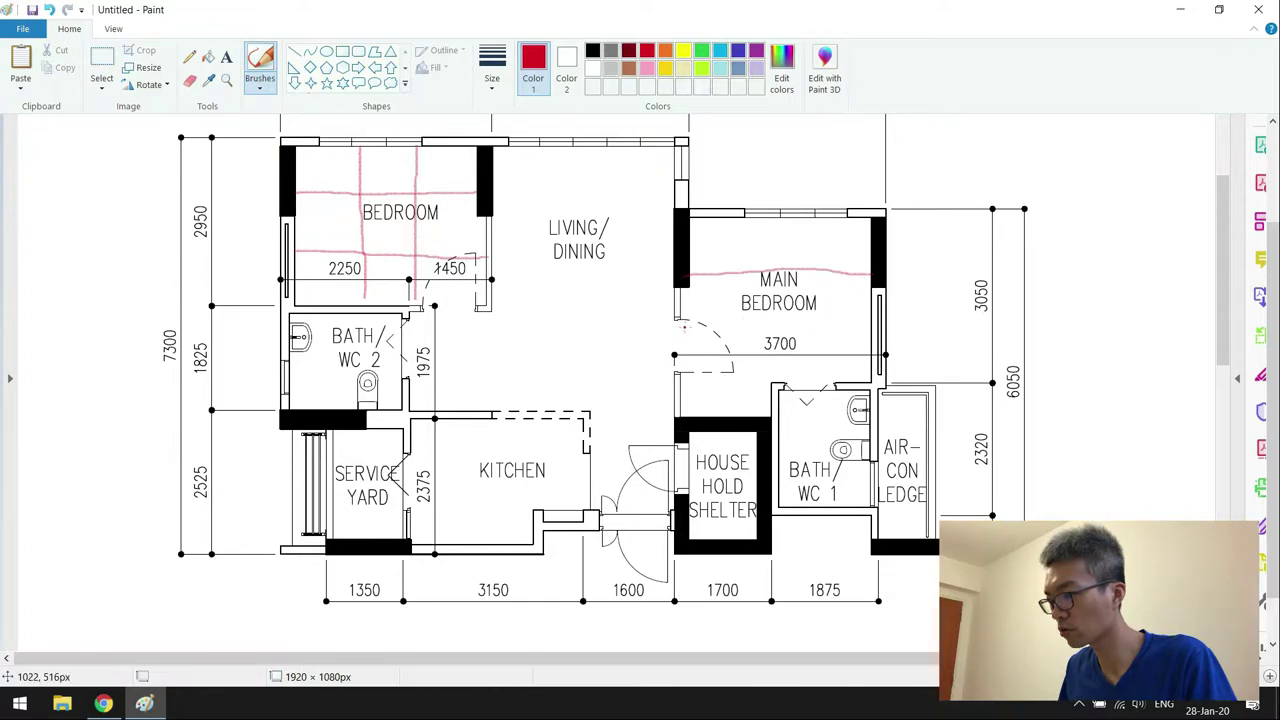
drag(684, 327, 876, 326)
drag(752, 221, 755, 386)
drag(824, 223, 822, 385)
drag(677, 389, 768, 386)
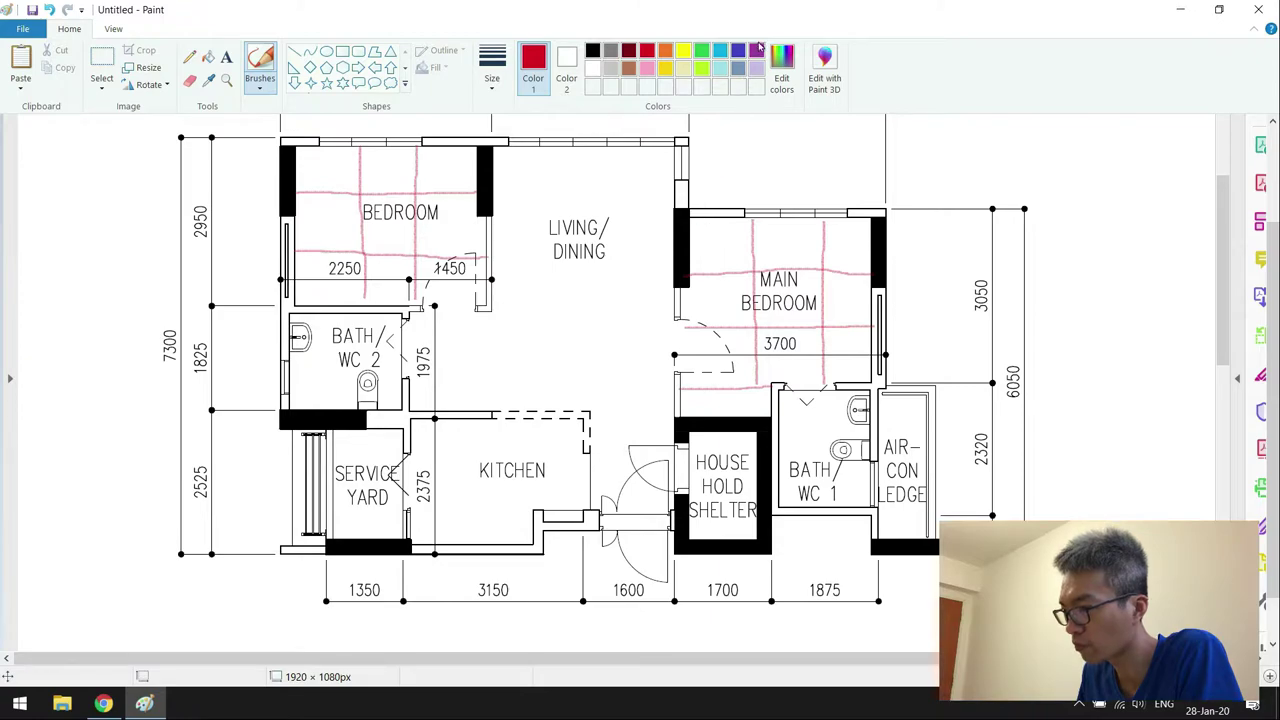
mouse_move(705, 228)
mouse_down()
mouse_move(719, 287)
mouse_move(806, 234)
mouse_move(849, 243)
mouse_move(846, 322)
mouse_up()
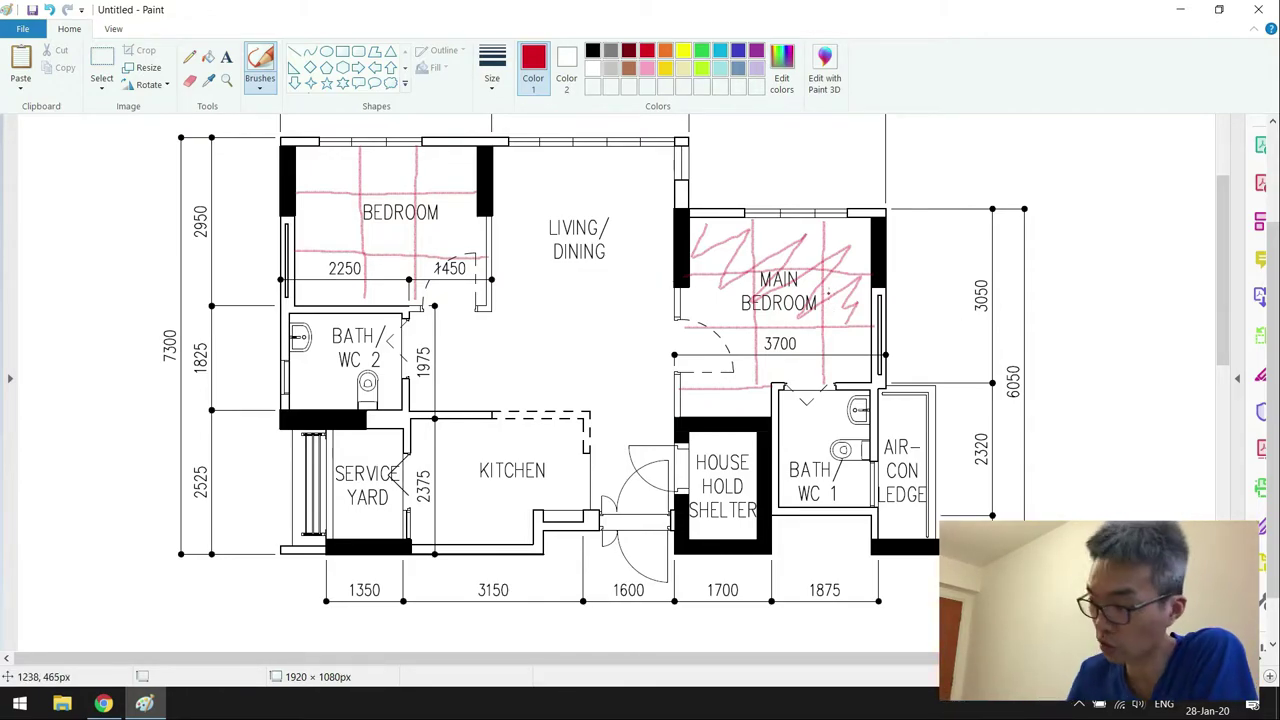
Remove the red zigzag and circle both bedrooms' top-right corners in green
click(49, 9)
click(701, 50)
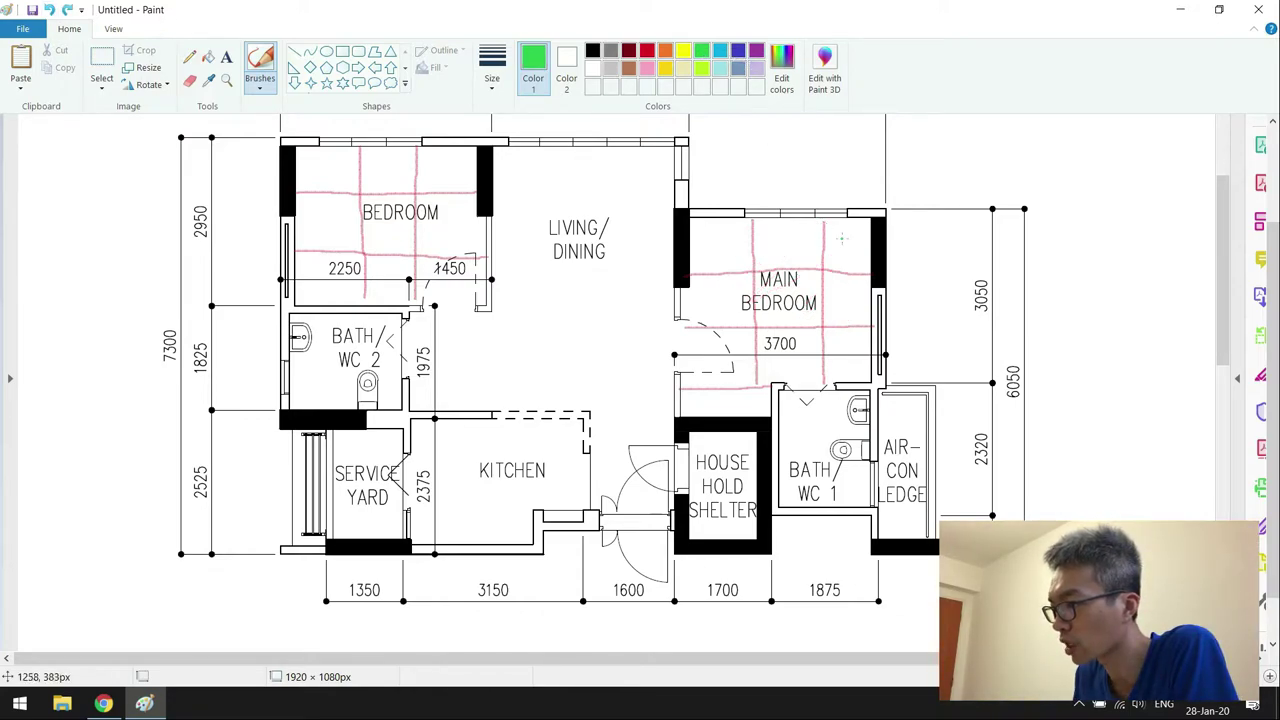
mouse_move(840, 227)
mouse_down()
mouse_move(832, 242)
mouse_move(862, 252)
mouse_move(827, 236)
mouse_move(852, 240)
mouse_move(846, 266)
mouse_up()
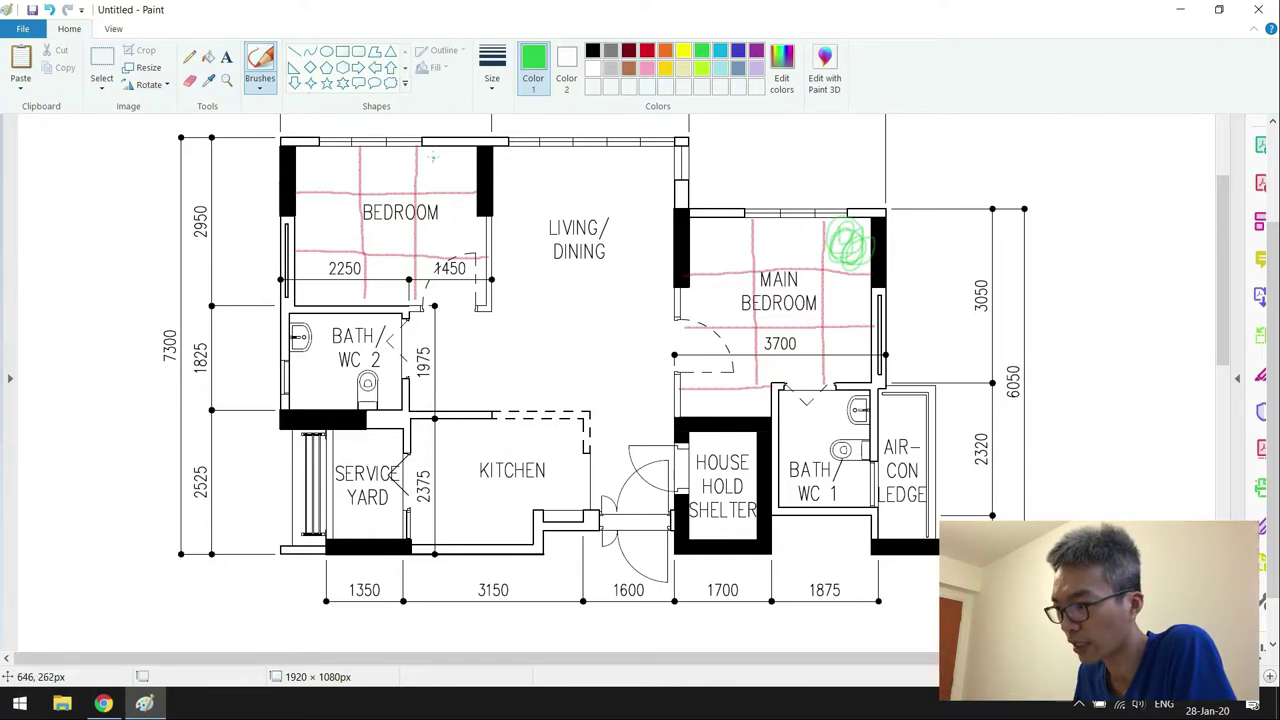
mouse_move(427, 155)
mouse_down()
mouse_move(429, 177)
mouse_move(456, 180)
mouse_move(452, 156)
mouse_move(440, 176)
mouse_move(449, 166)
mouse_up()
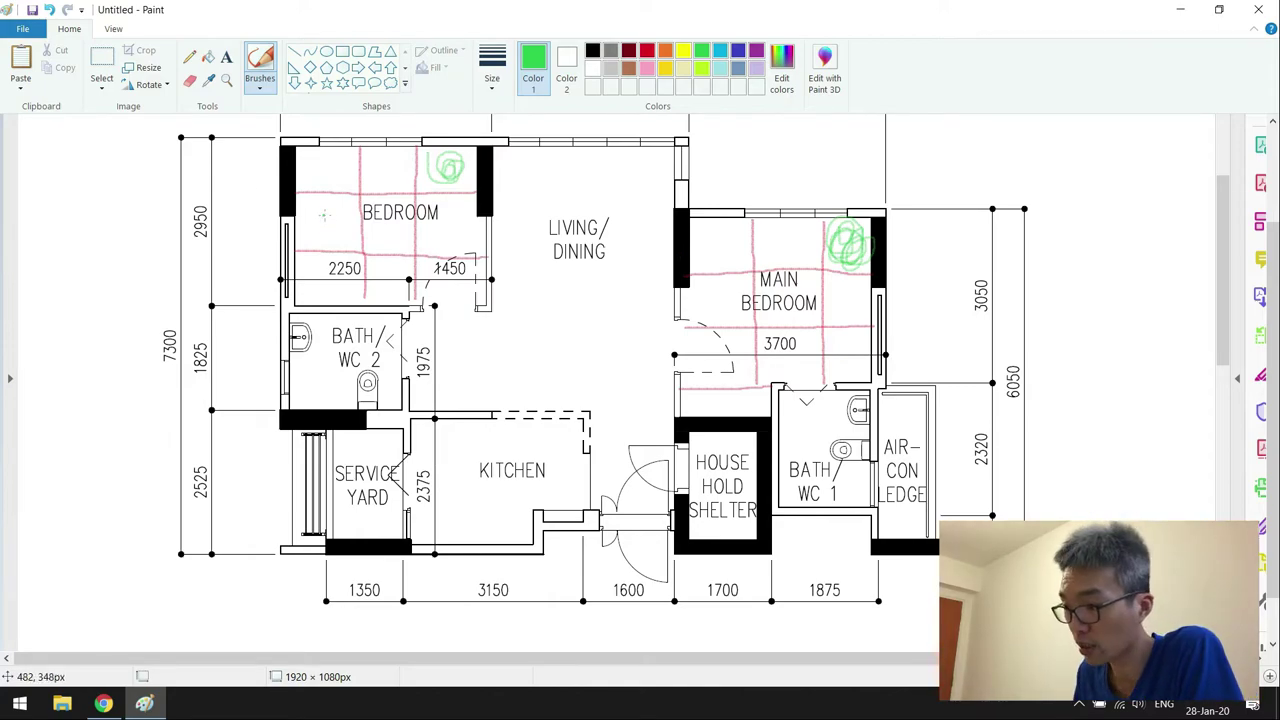
Add green marks by the Bedroom's left wall and circle its lower-left corner in purple
mouse_move(309, 194)
mouse_down()
mouse_move(309, 222)
mouse_move(338, 212)
mouse_up()
drag(307, 253, 311, 273)
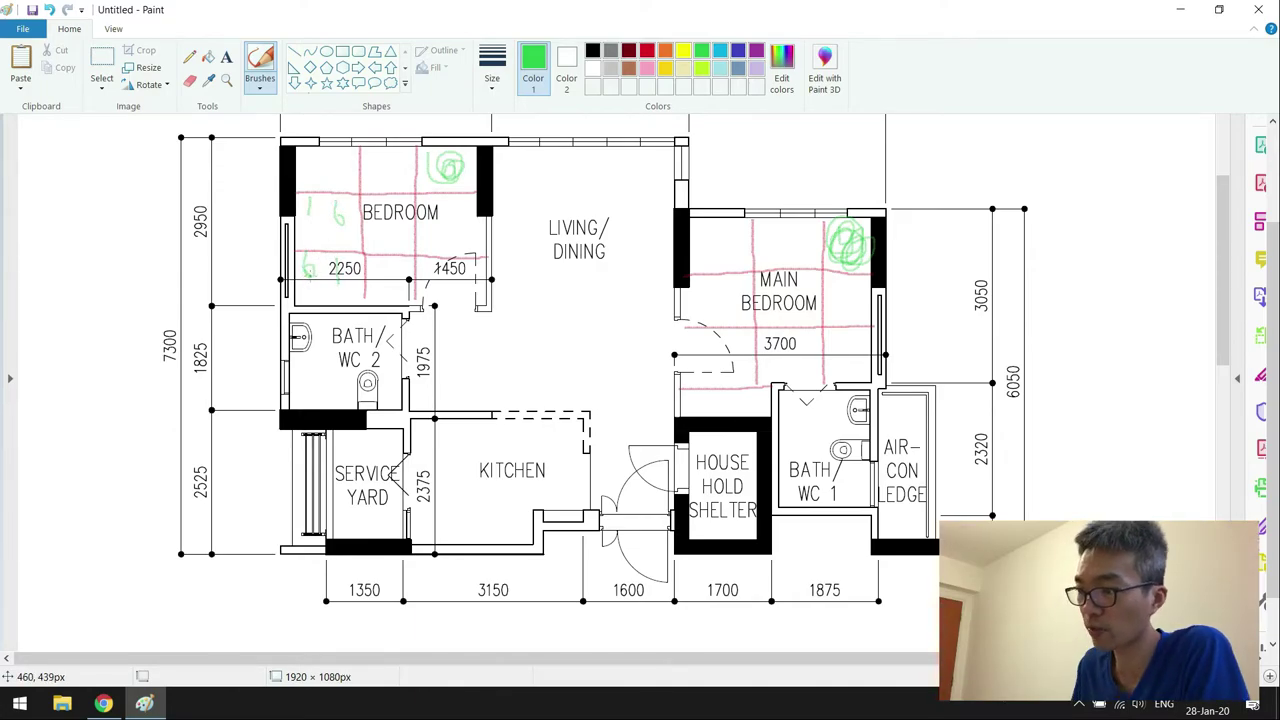
click(756, 50)
click(323, 268)
mouse_move(320, 268)
mouse_down()
mouse_move(312, 290)
mouse_move(348, 276)
mouse_move(306, 284)
mouse_move(350, 278)
mouse_move(340, 286)
mouse_up()
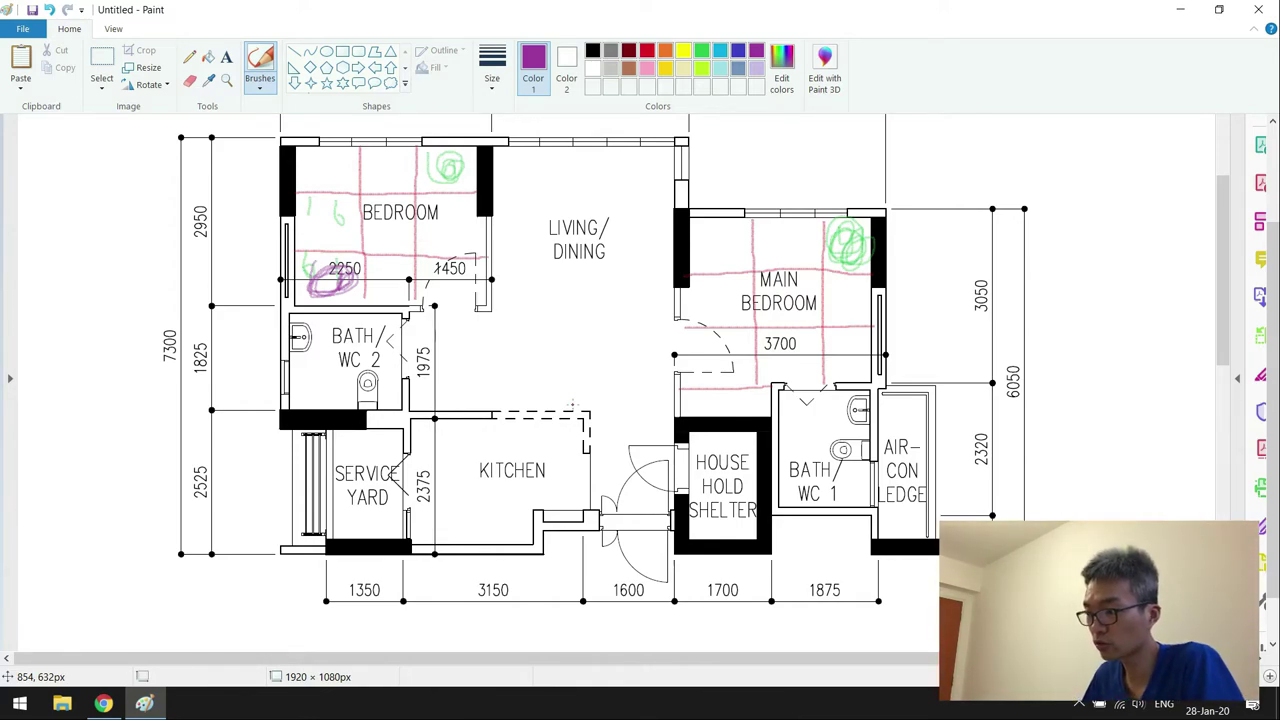
Set orange as the drawing colour with a thin brush for the Kitchen
click(667, 52)
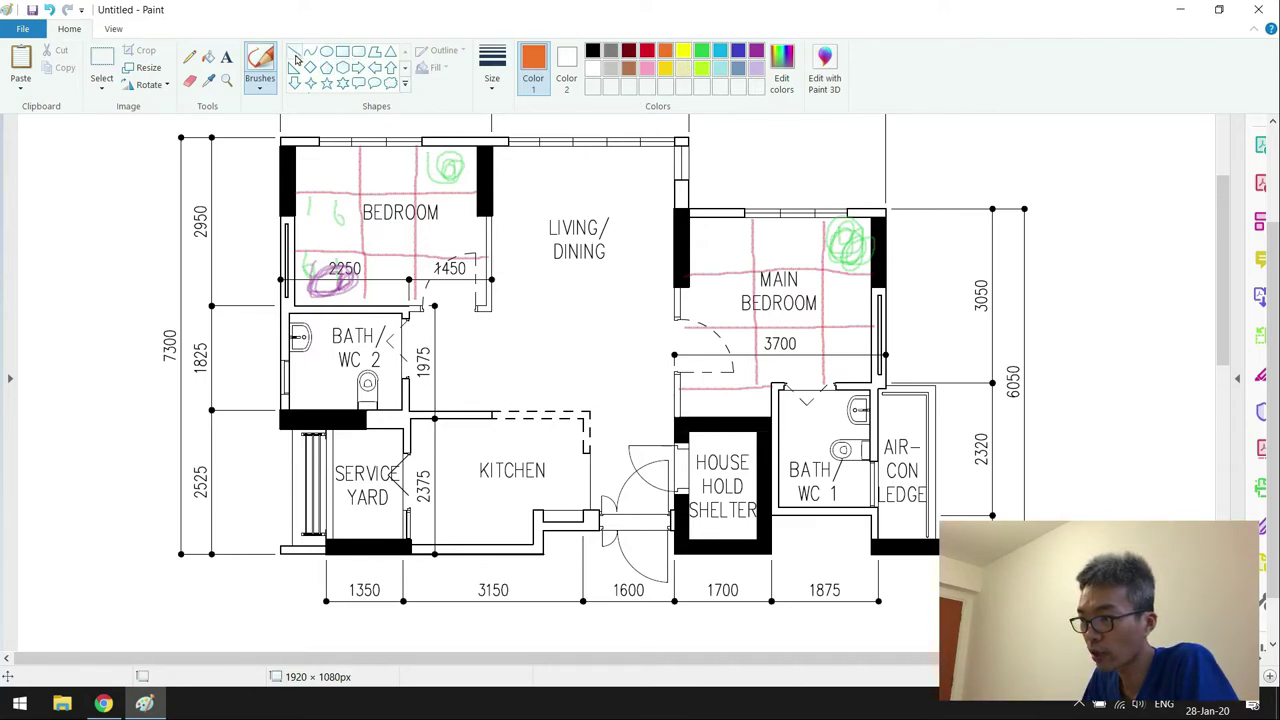
click(262, 88)
click(357, 140)
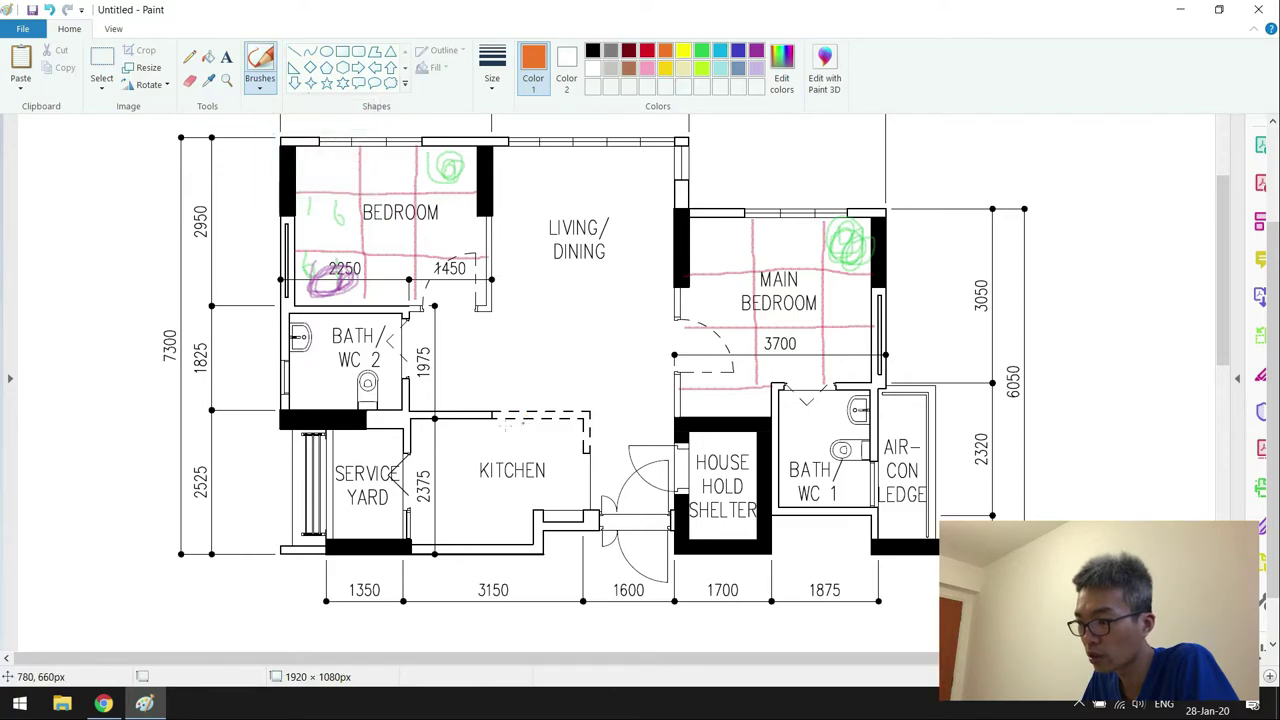
Outline the Kitchen in orange and grid it with two horizontal and two vertical lines
mouse_move(410, 413)
mouse_down()
mouse_move(588, 420)
mouse_move(589, 485)
mouse_up()
drag(594, 543, 545, 550)
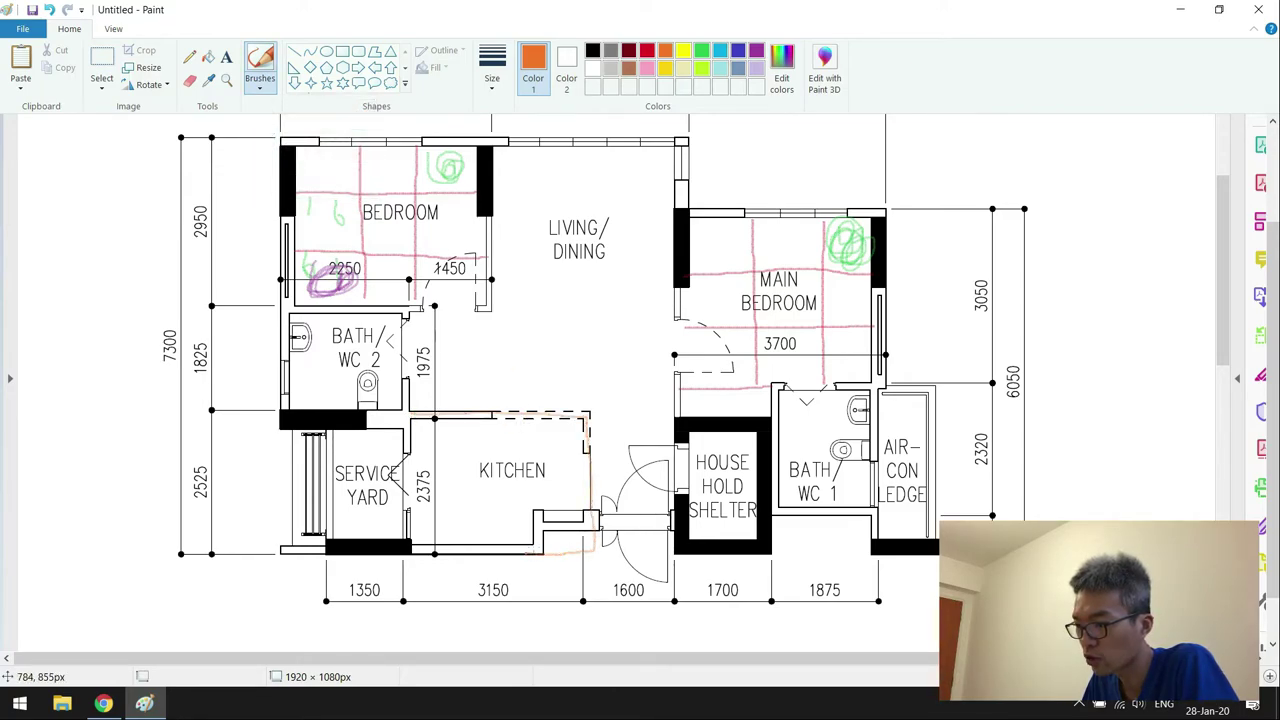
drag(410, 452, 584, 458)
drag(411, 508, 586, 502)
drag(470, 422, 470, 498)
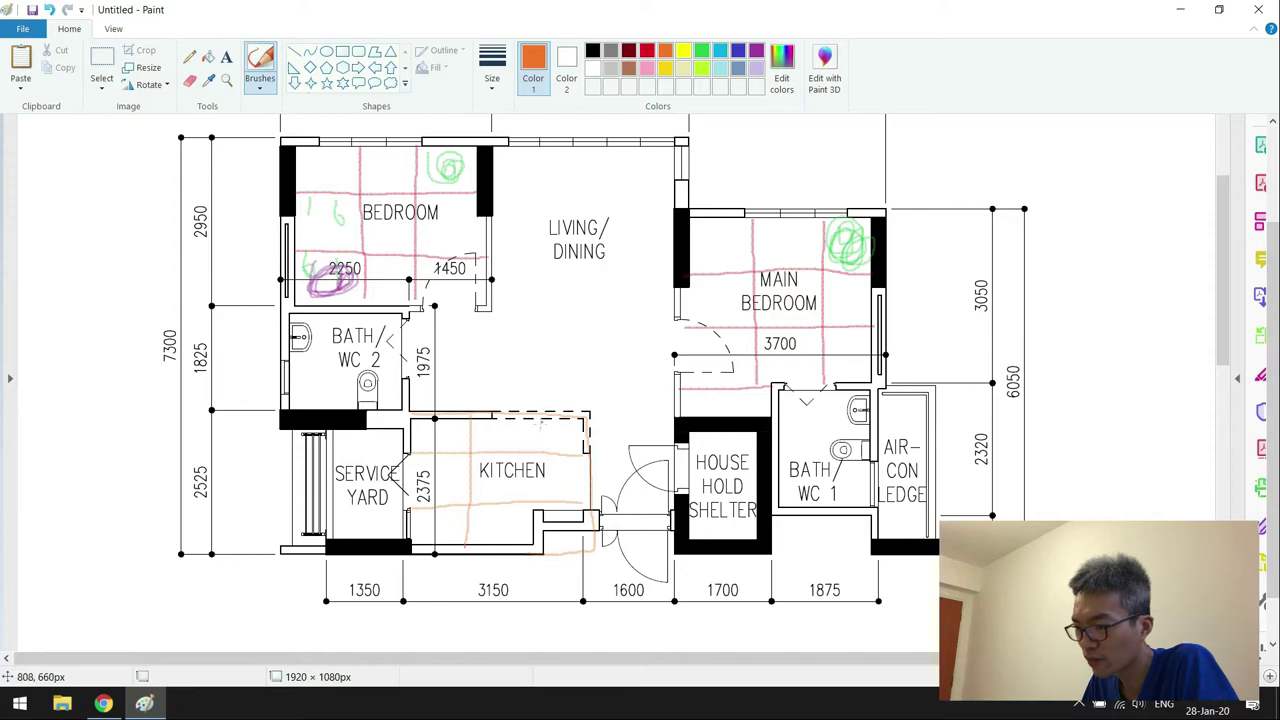
drag(538, 416, 528, 550)
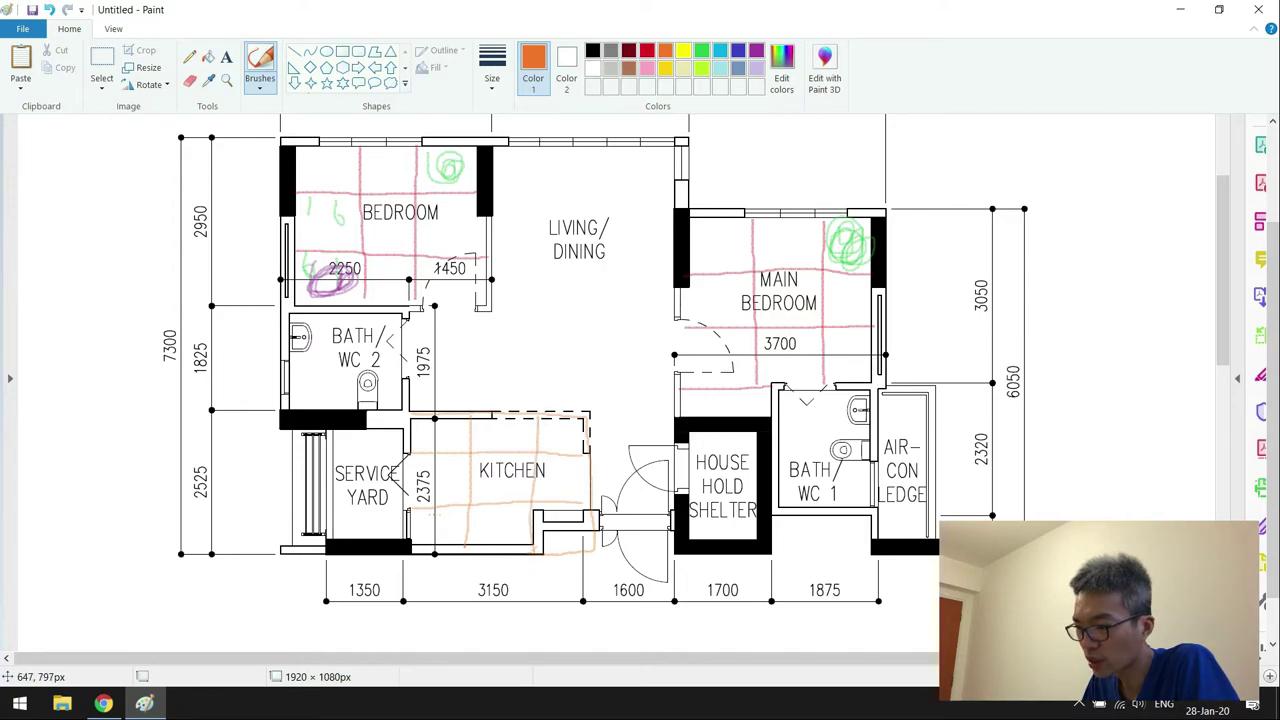